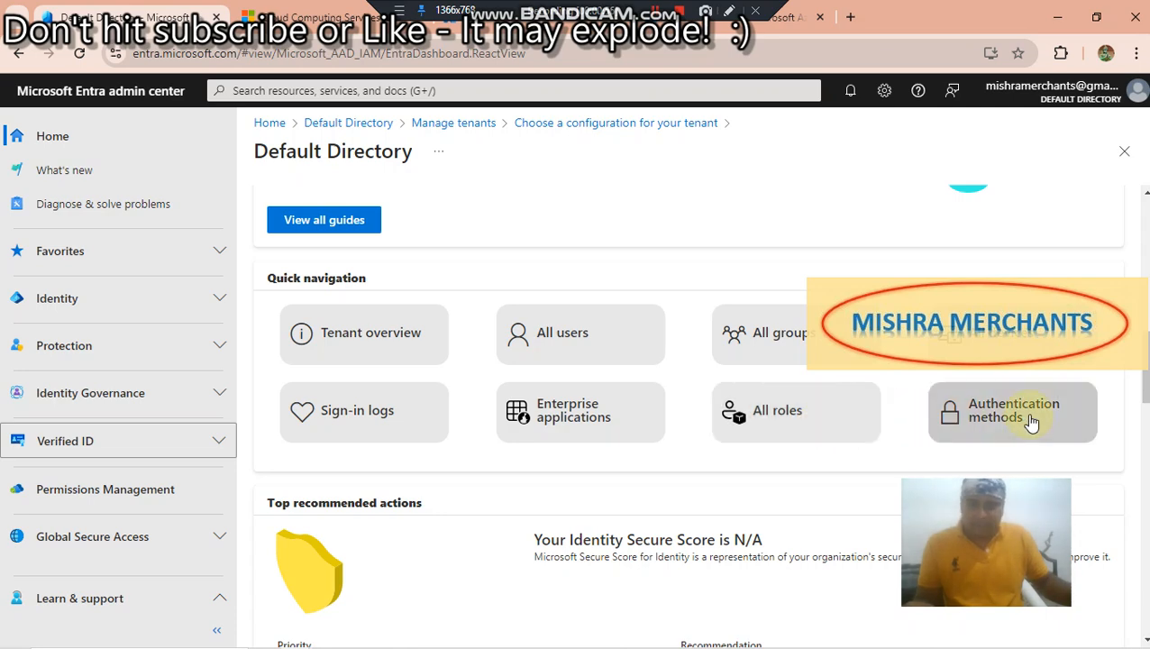
# - Review the Top recommended actions section of the directory home page, highlighting the Identity Secure Score heading
pyautogui.scroll(-3, 577, 487)
pyautogui.scroll(-2, 584, 491)
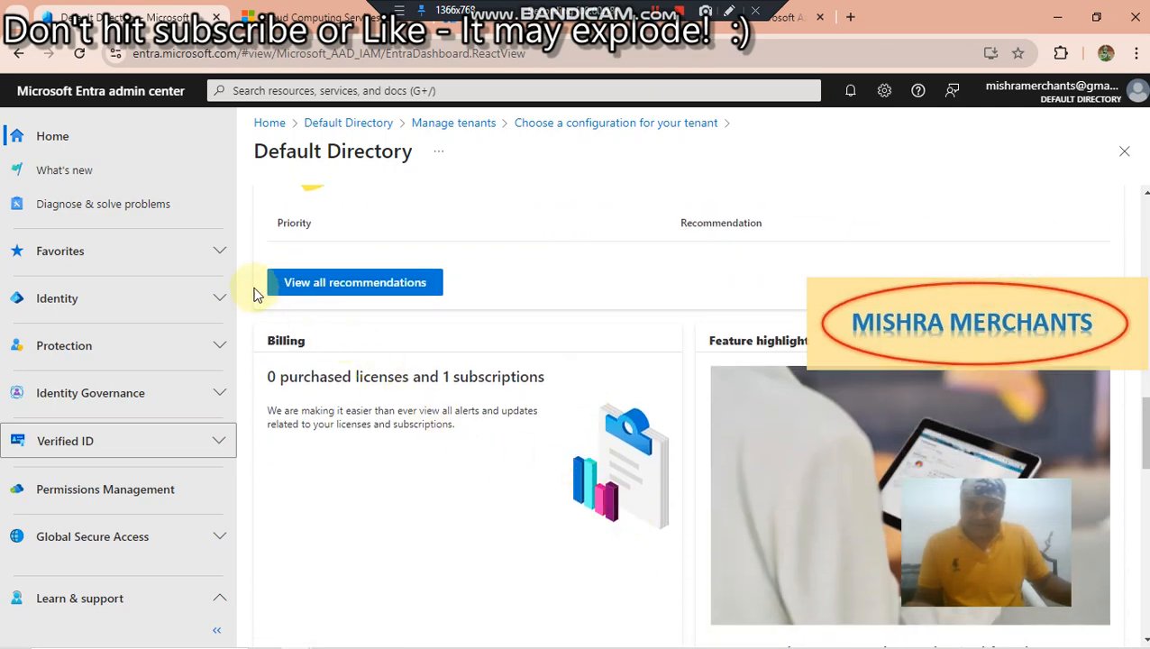
pyautogui.scroll(2, 537, 473)
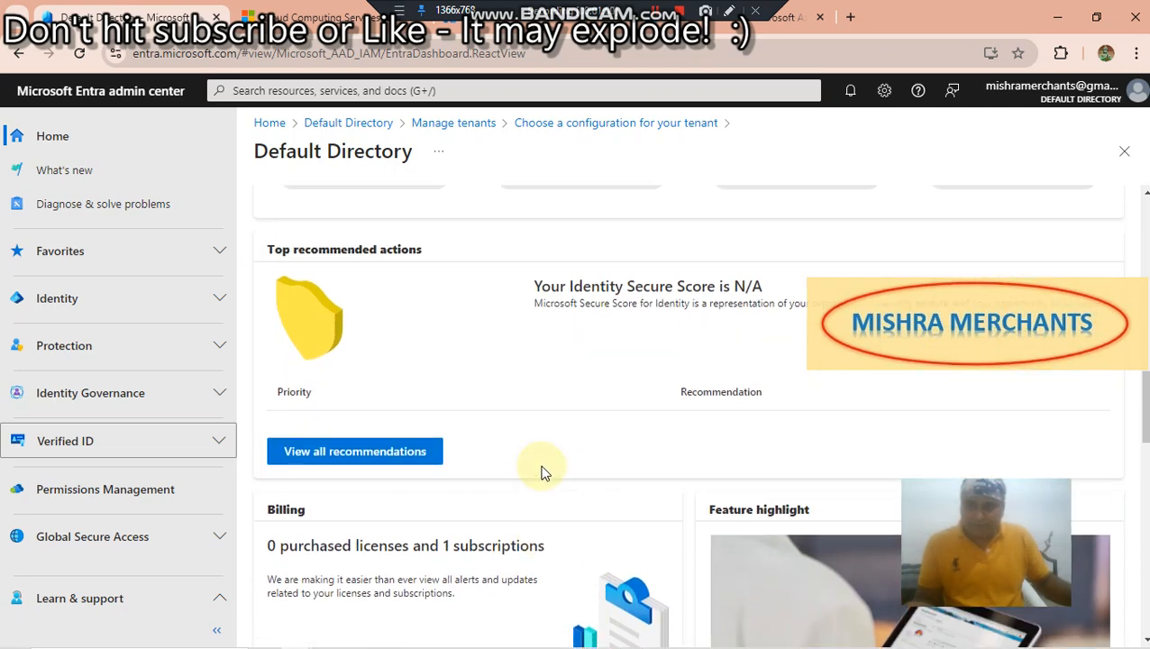
pyautogui.scroll(-2, 533, 480)
pyautogui.scroll(2, 534, 480)
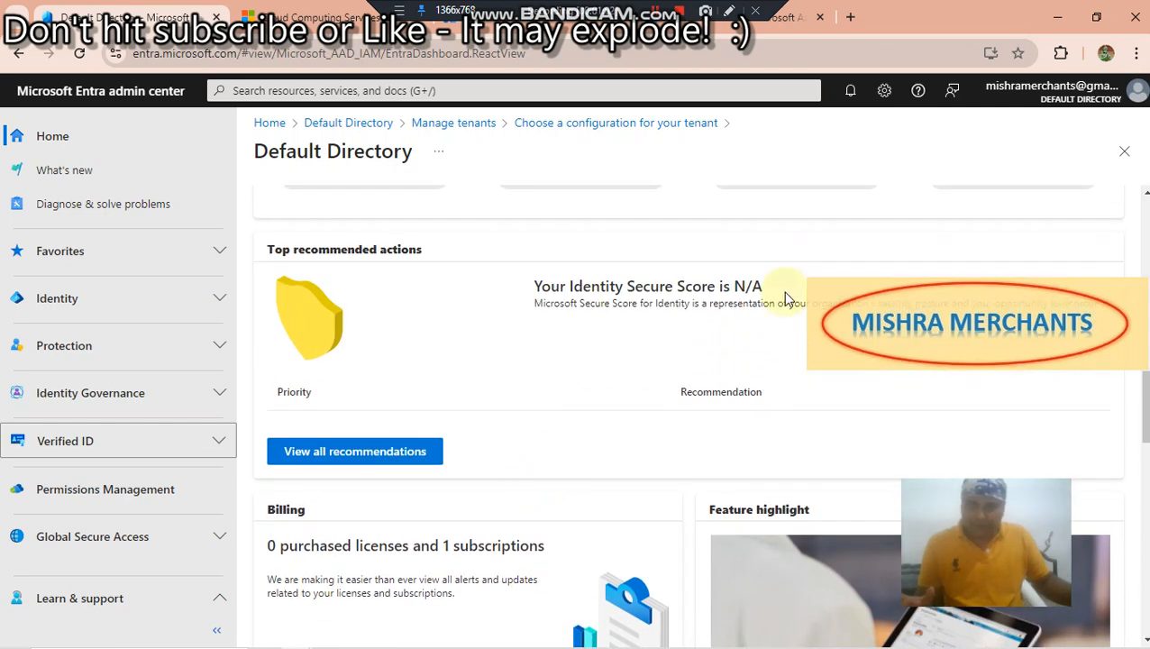
pyautogui.moveTo(530, 287); pyautogui.dragTo(775, 288)
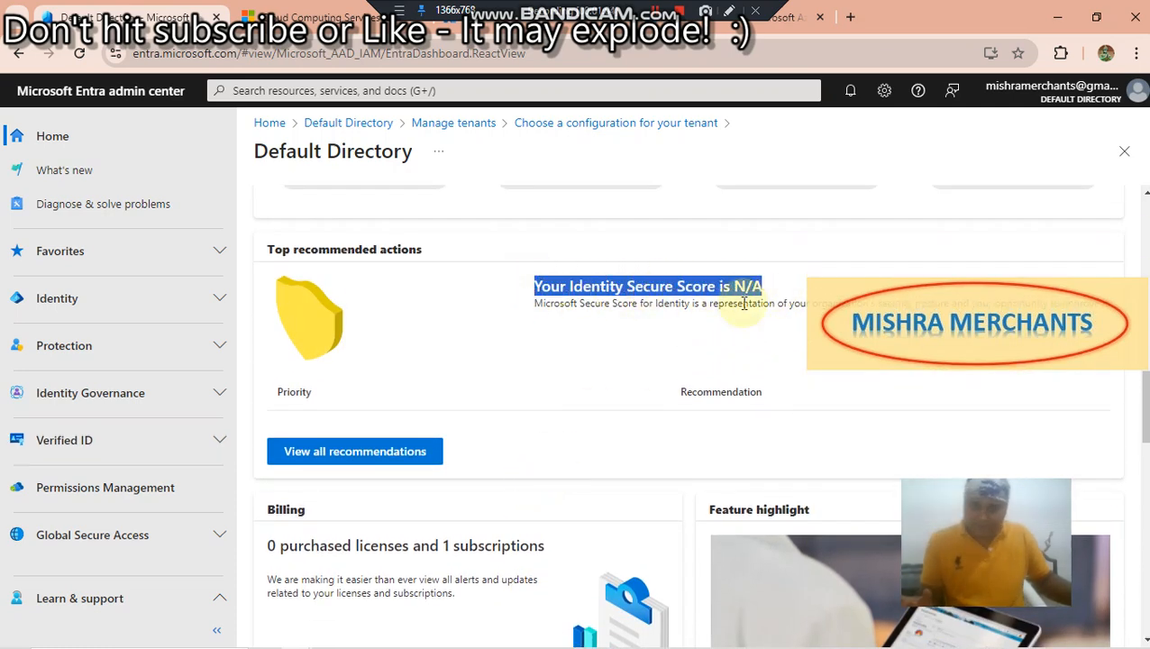
pyautogui.click(590, 325)
pyautogui.scroll(-2, 533, 482)
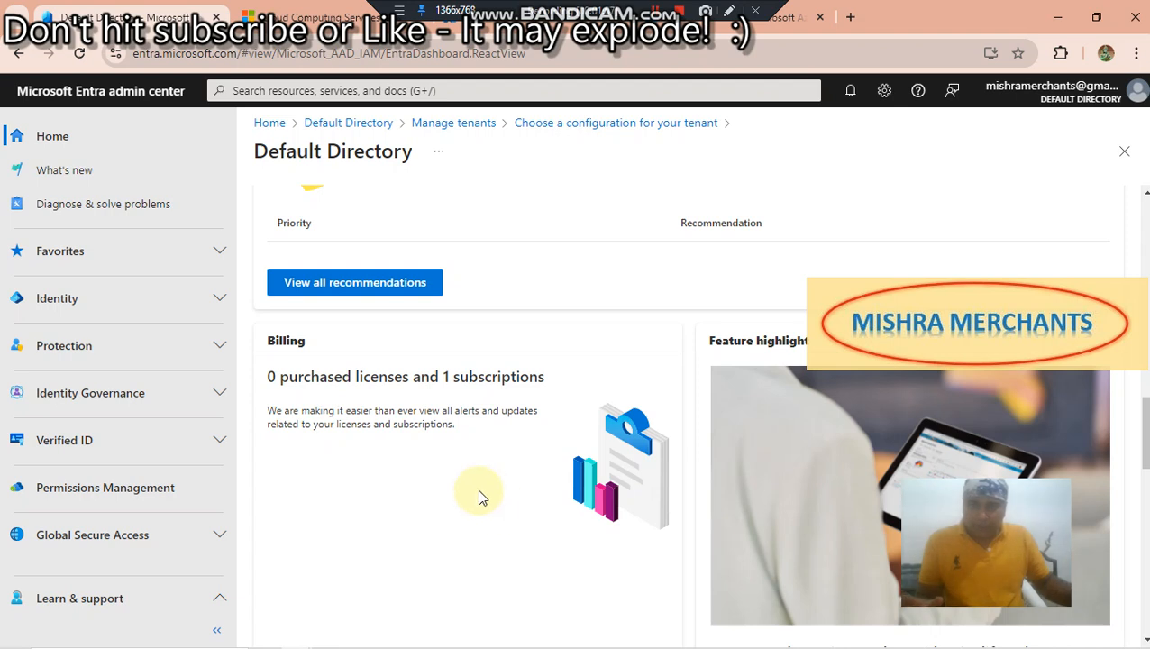
# - Examine the directory's billing summary, highlighting the licenses and subscriptions line, and look over the Preview hub and Blogs and announcements sections
pyautogui.moveTo(268, 377); pyautogui.dragTo(582, 382)
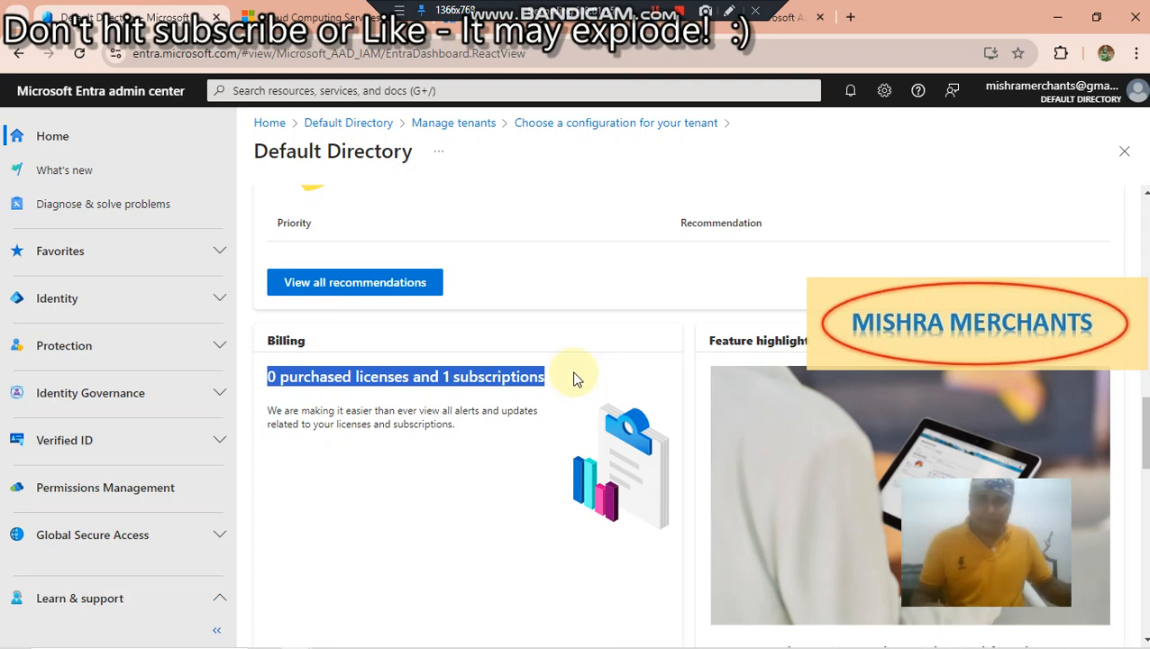
pyautogui.click(583, 482)
pyautogui.scroll(-3, 396, 469)
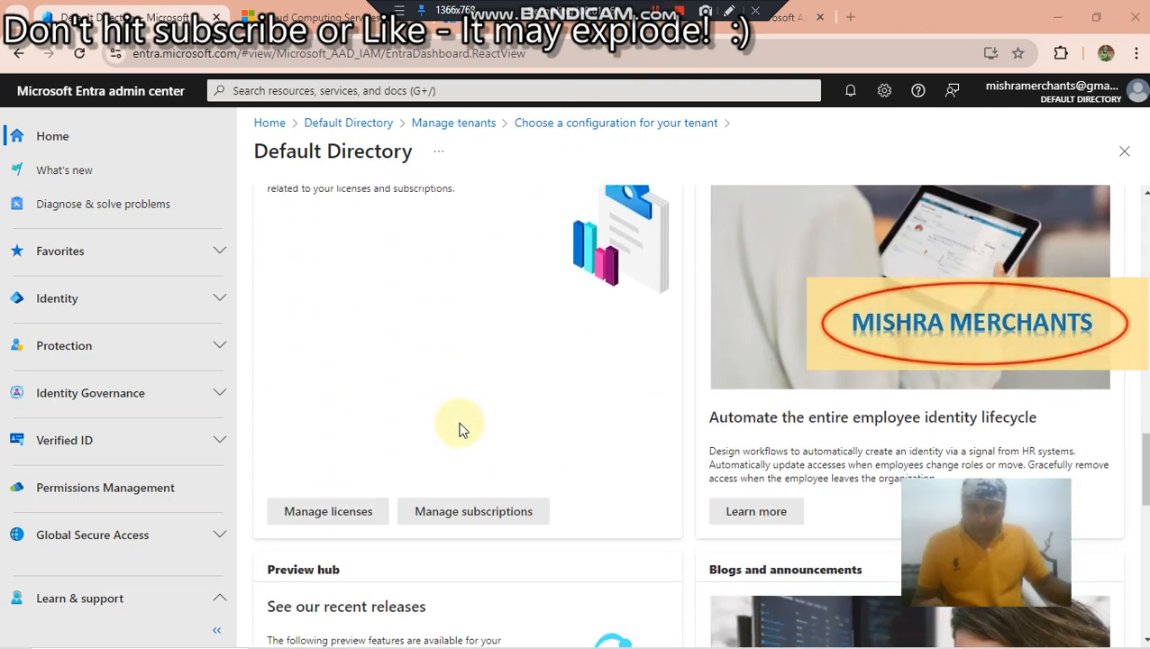
pyautogui.scroll(2, 459, 430)
pyautogui.scroll(-3, 458, 427)
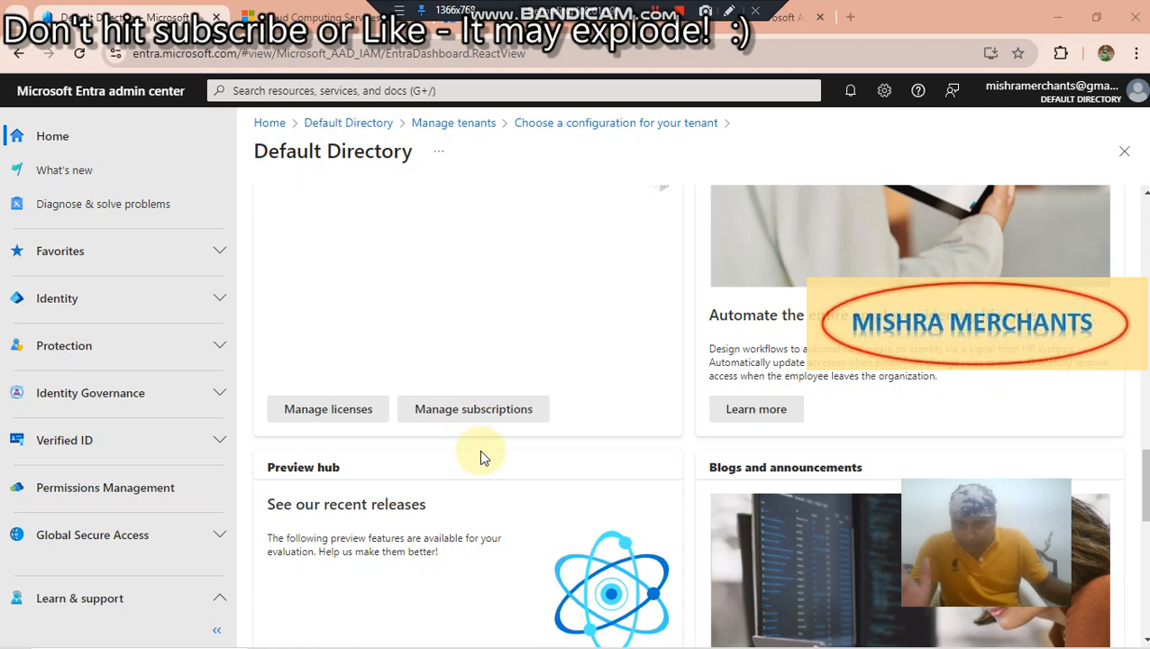
pyautogui.scroll(-3, 482, 455)
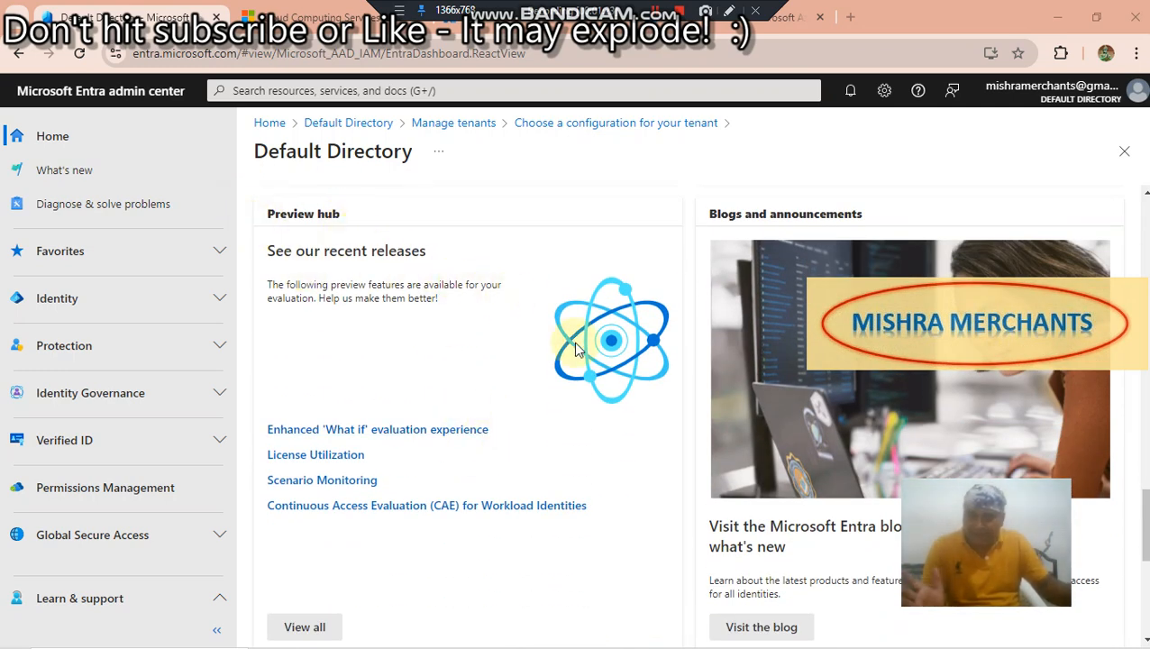
pyautogui.scroll(-2, 608, 439)
pyautogui.scroll(-3, 600, 433)
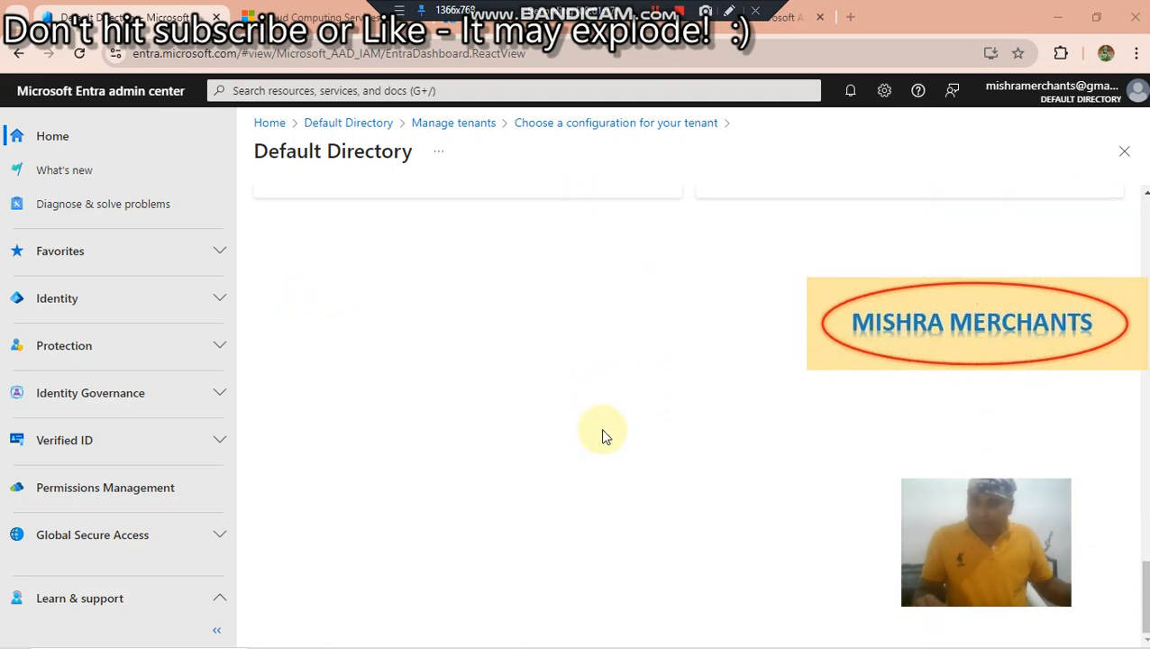
# - Open the Tenant overview and review its basic information, alerts, feed, feature highlights and quick actions
pyautogui.scroll(20, 613, 425)
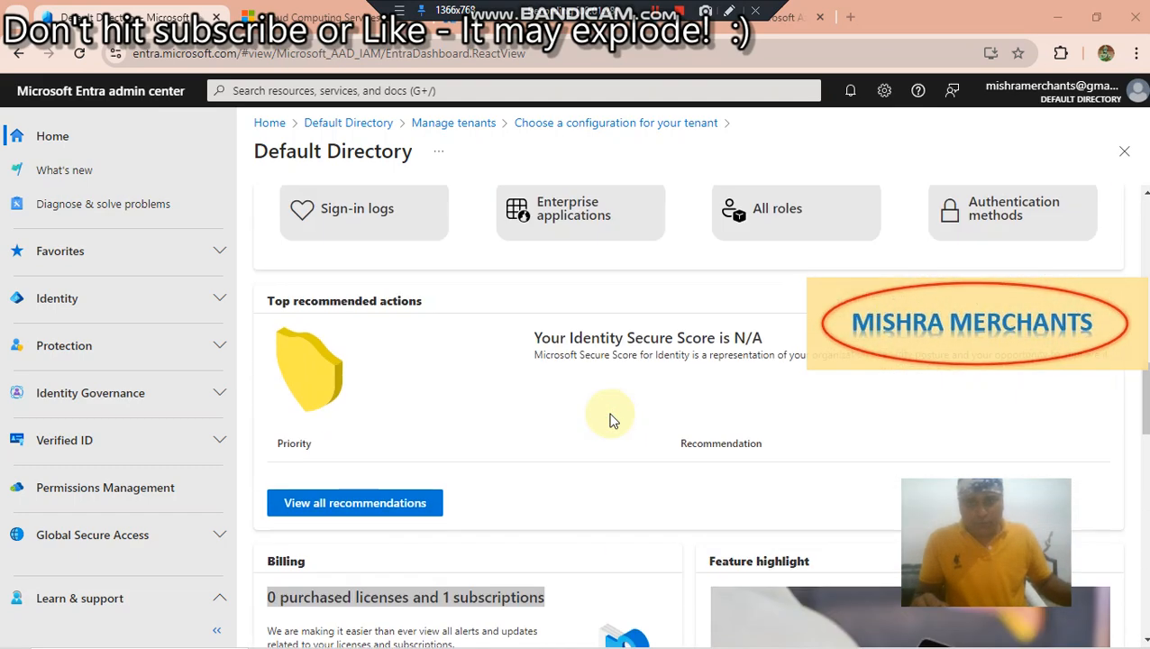
pyautogui.scroll(-1, 611, 424)
pyautogui.scroll(-5, 610, 423)
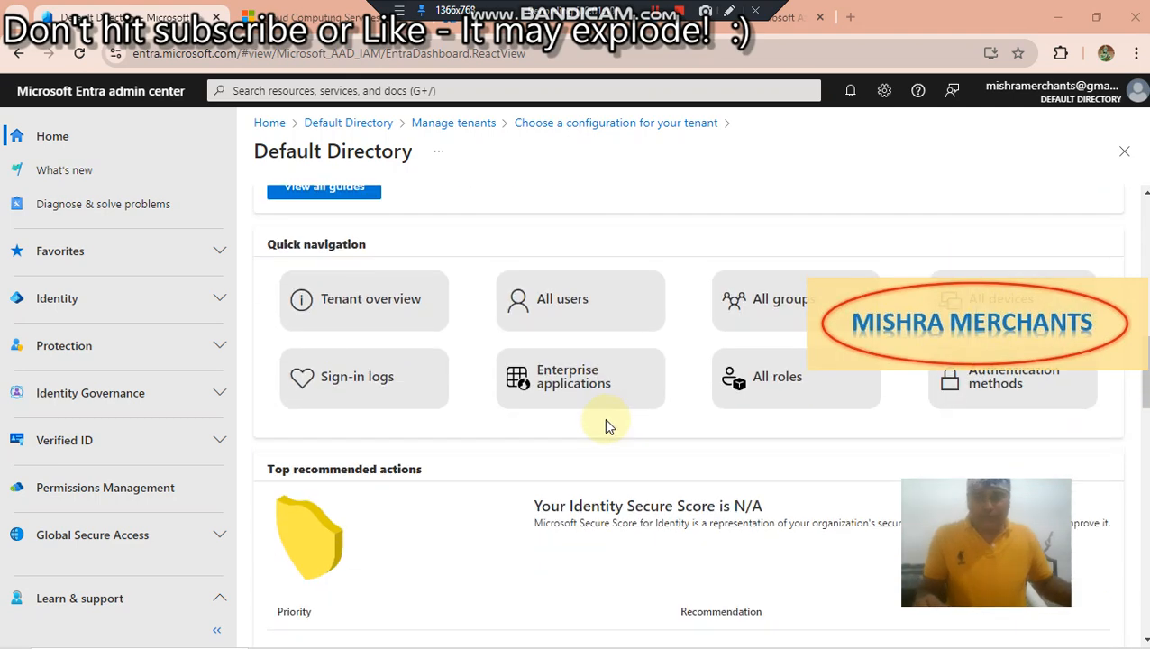
pyautogui.click(369, 306)
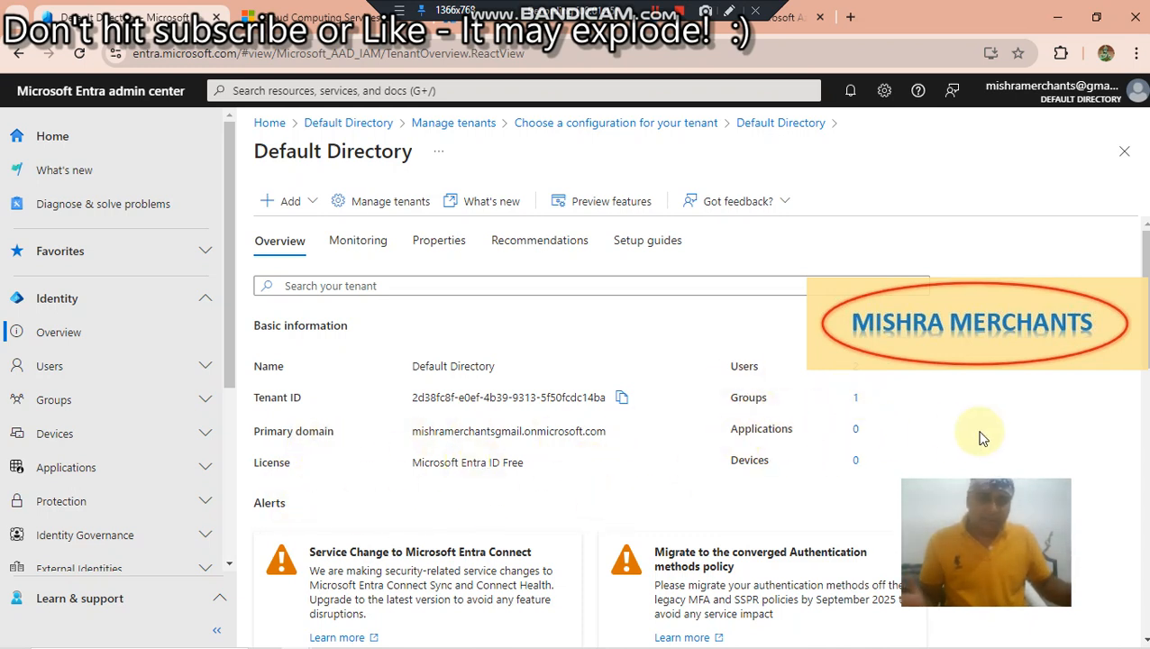
pyautogui.scroll(-1, 712, 476)
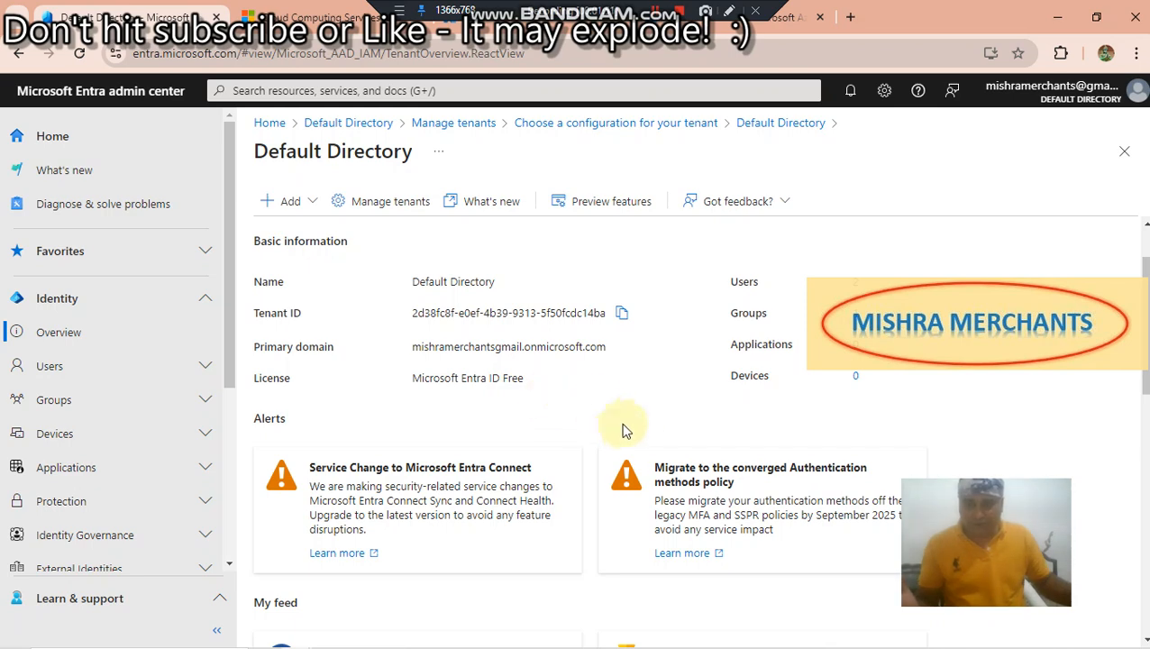
pyautogui.scroll(-2, 594, 405)
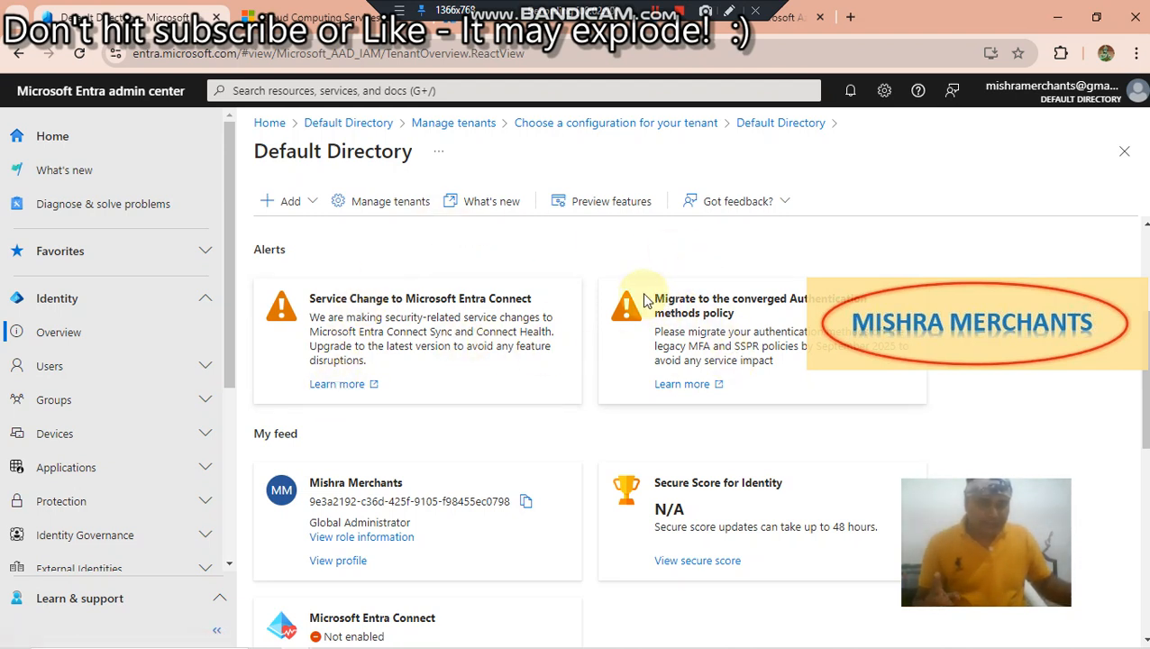
pyautogui.scroll(-2, 431, 462)
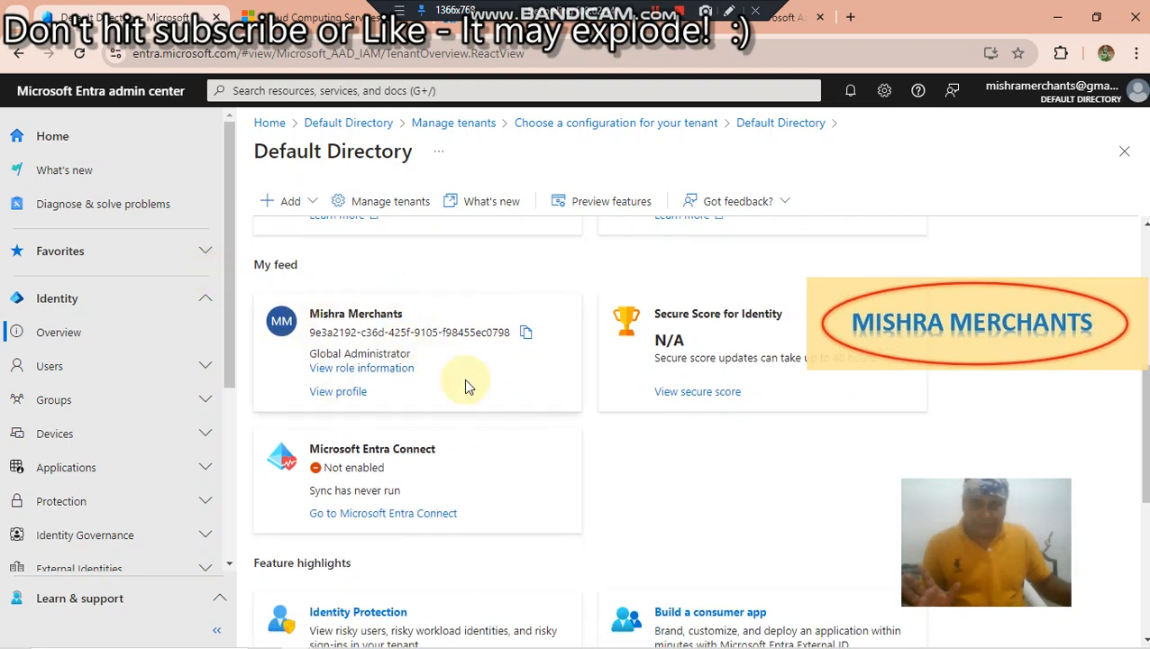
pyautogui.scroll(-2, 538, 488)
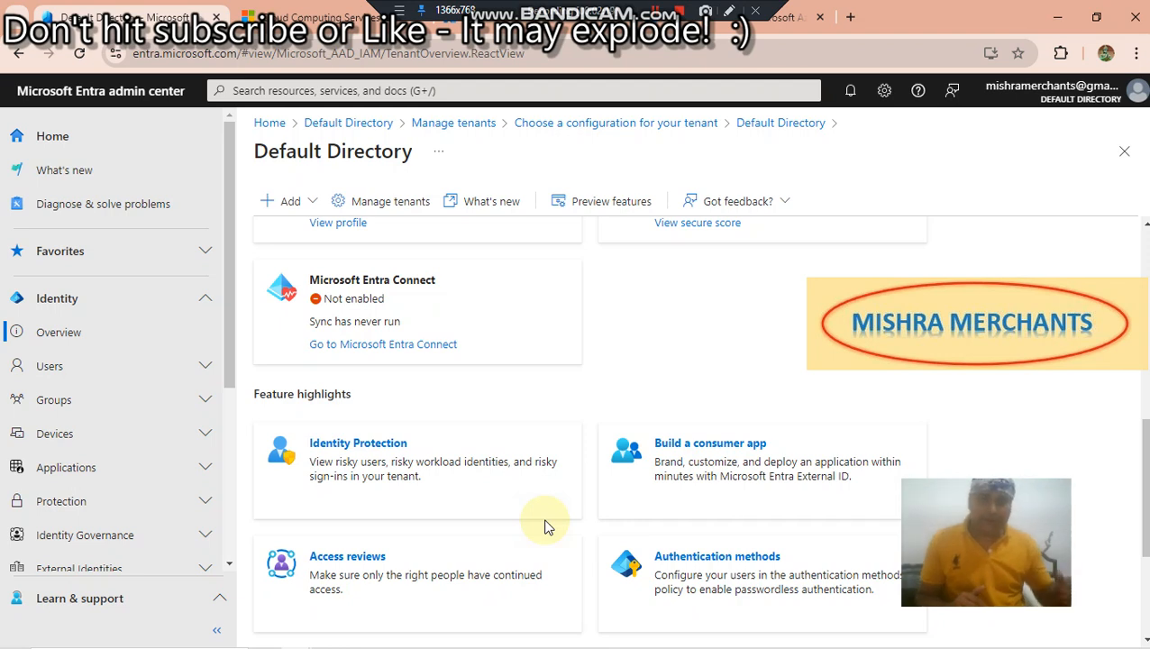
pyautogui.scroll(-4, 629, 486)
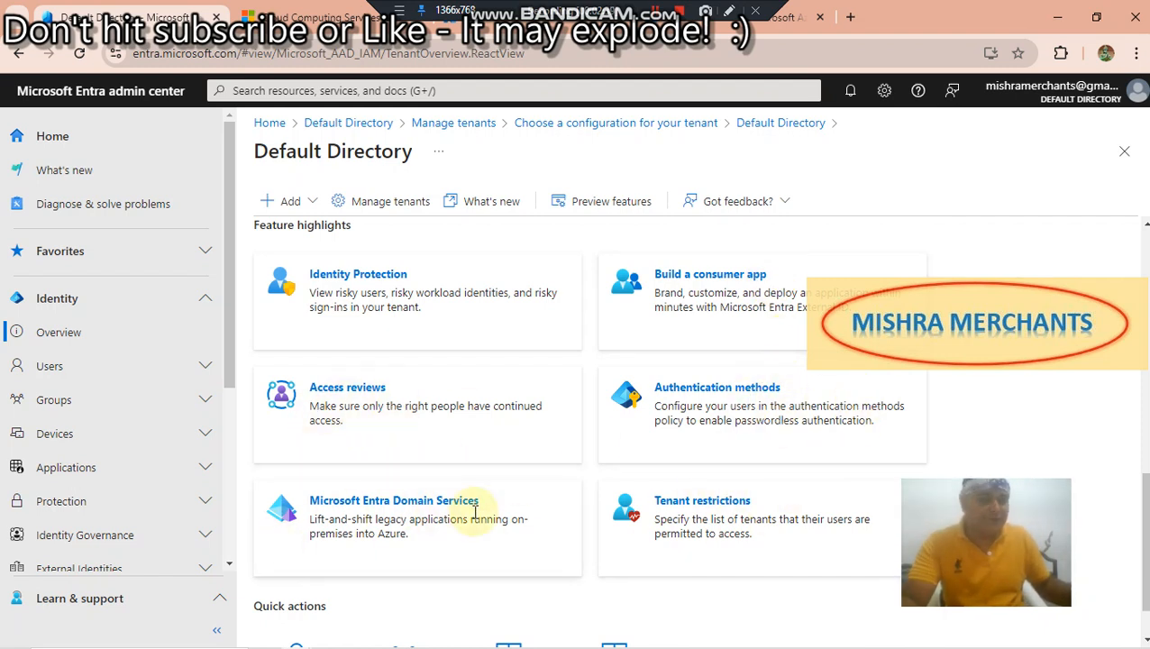
pyautogui.scroll(-2, 504, 514)
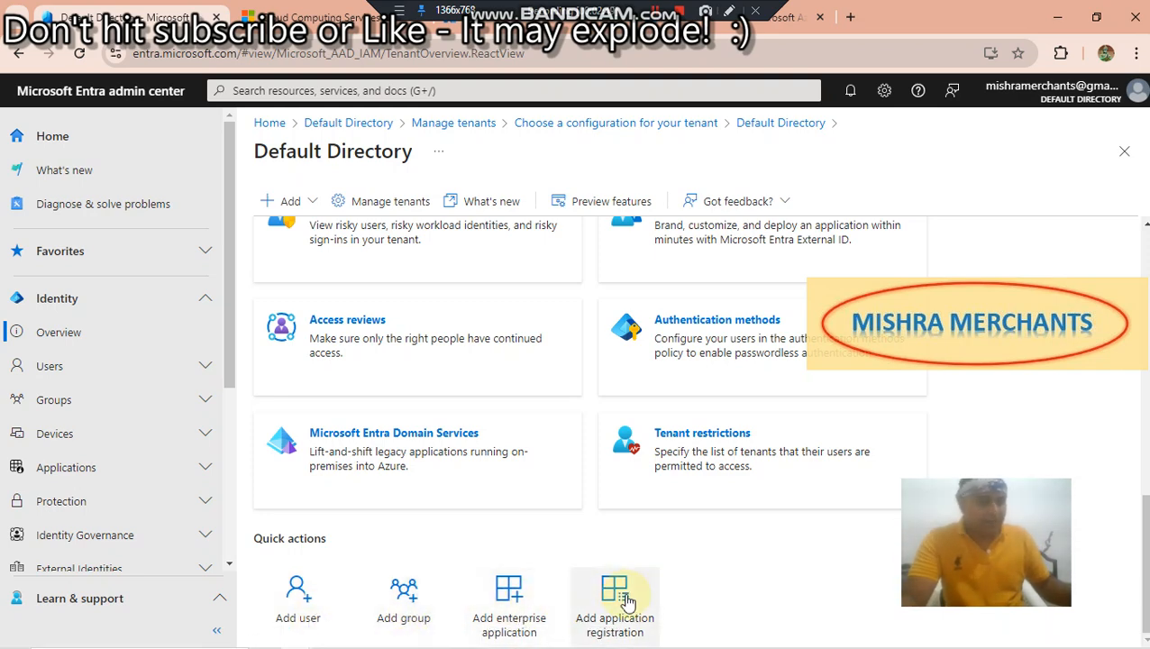
pyautogui.scroll(8, 483, 564)
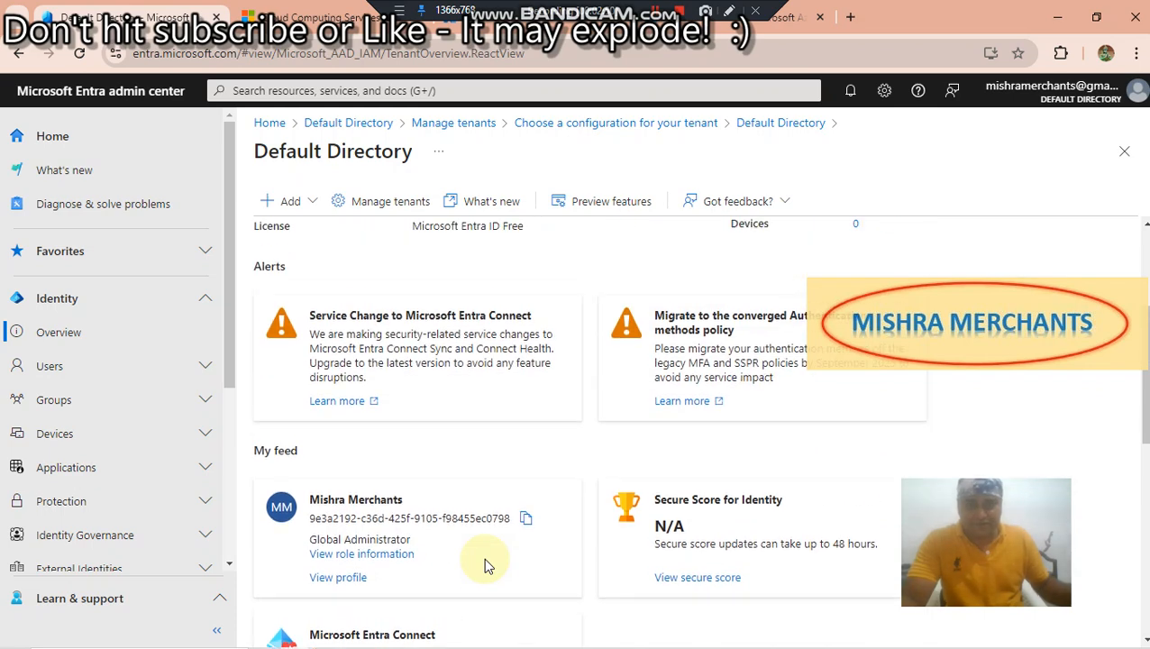
pyautogui.scroll(3, 483, 564)
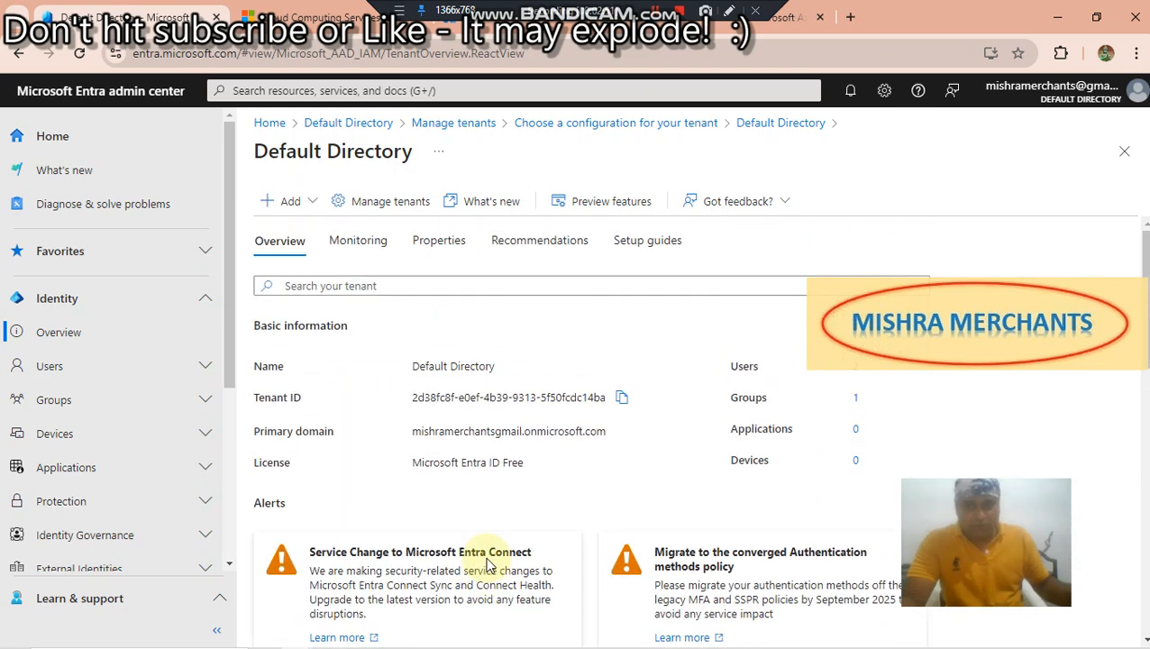
# - View the tenant's Monitoring page with the Sign-ins chart
pyautogui.click(368, 249)
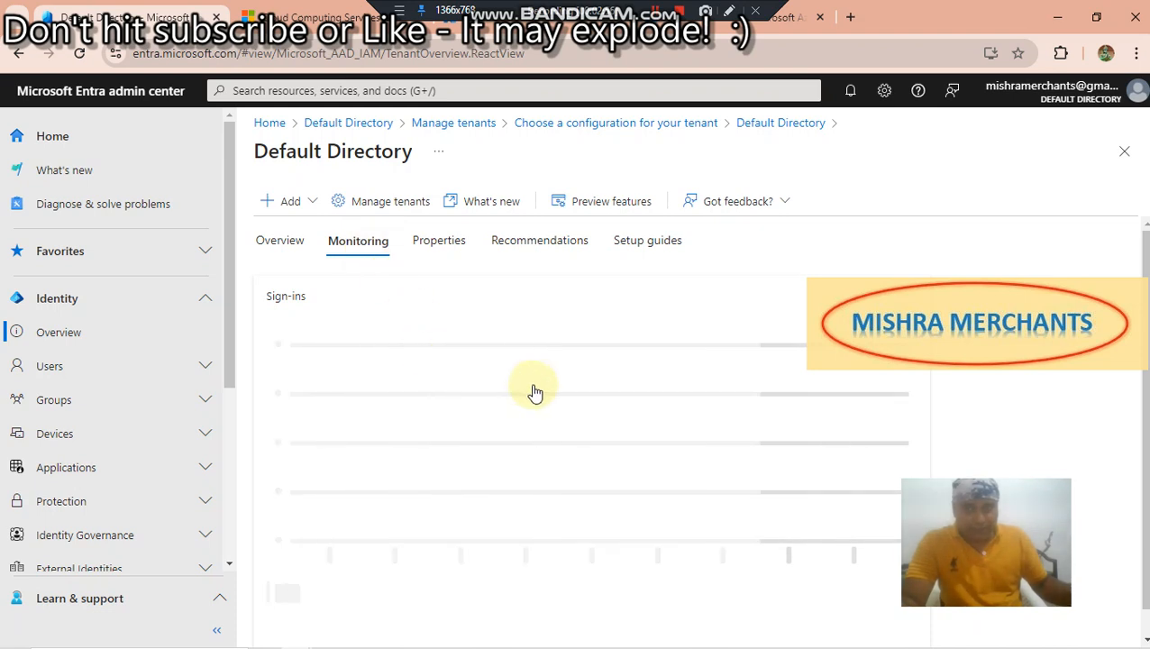
pyautogui.scroll(-1, 537, 393)
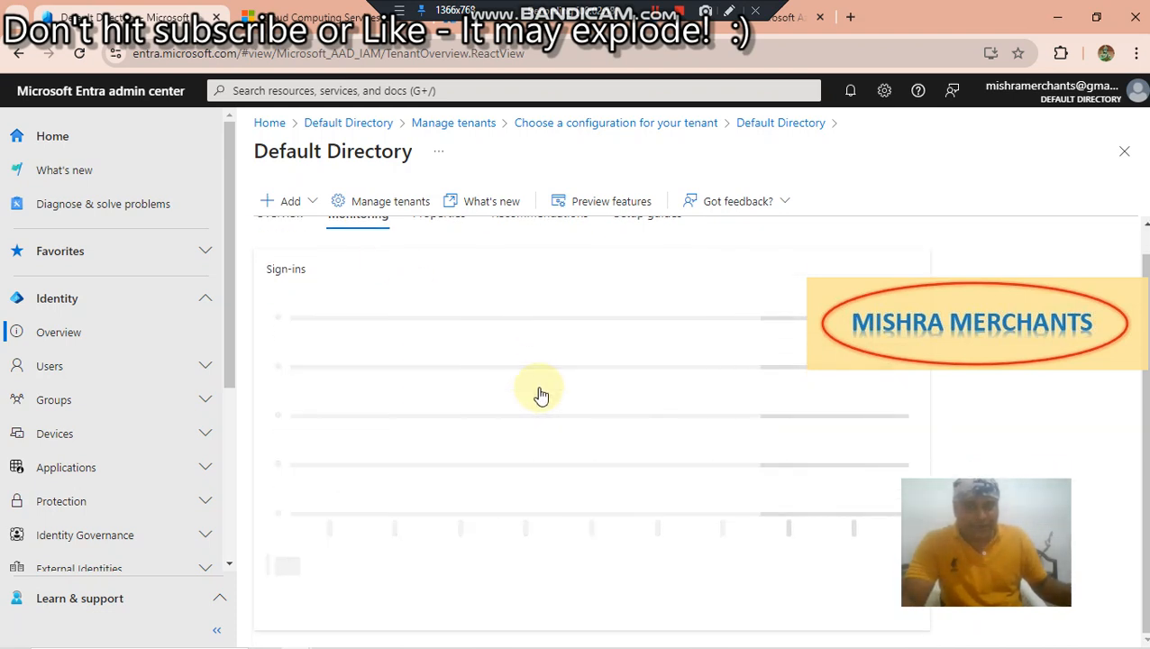
pyautogui.scroll(1, 538, 392)
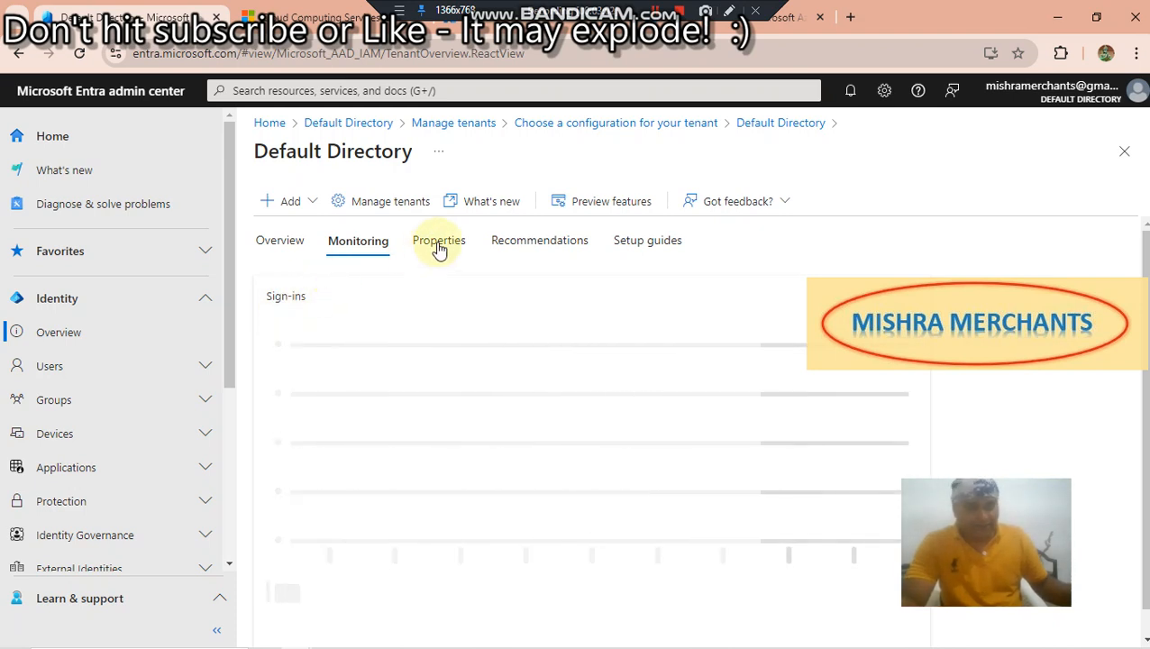
# - Review the tenant's Properties, including access management for Azure resources and security defaults
pyautogui.click(438, 241)
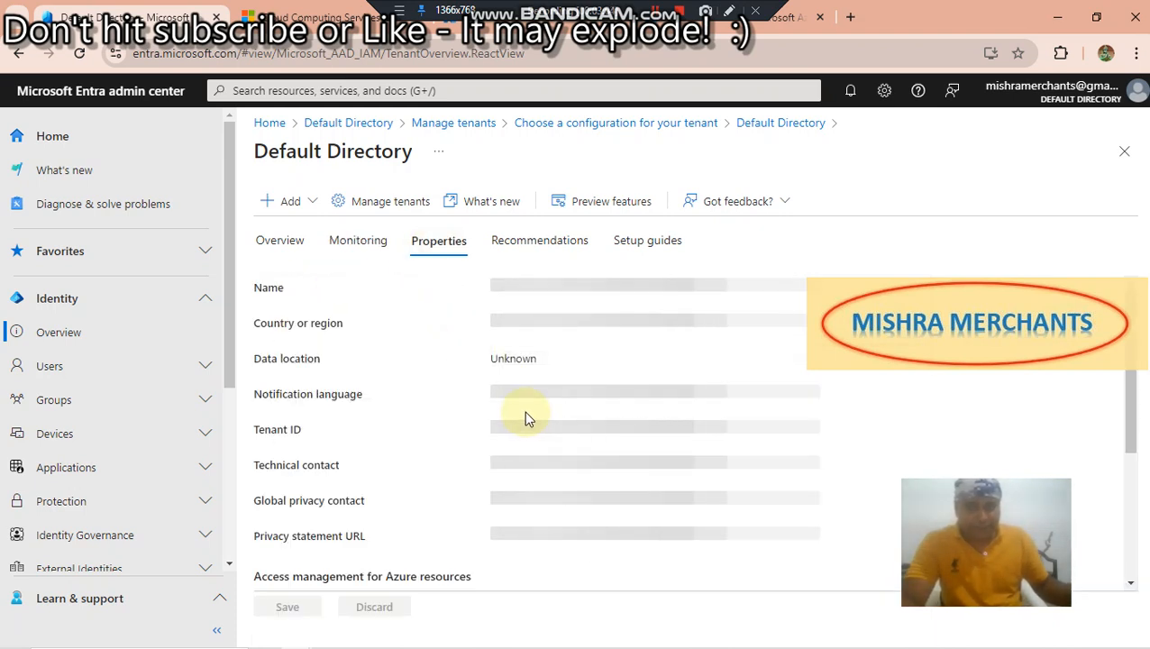
pyautogui.scroll(-3, 392, 431)
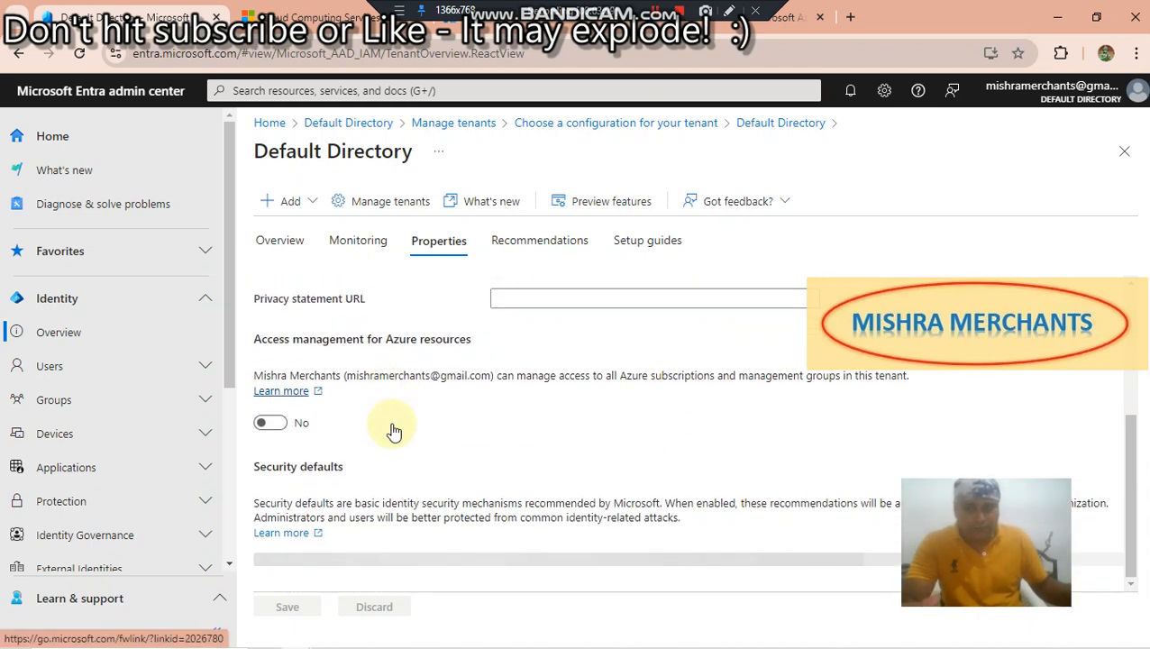
pyautogui.scroll(3, 393, 430)
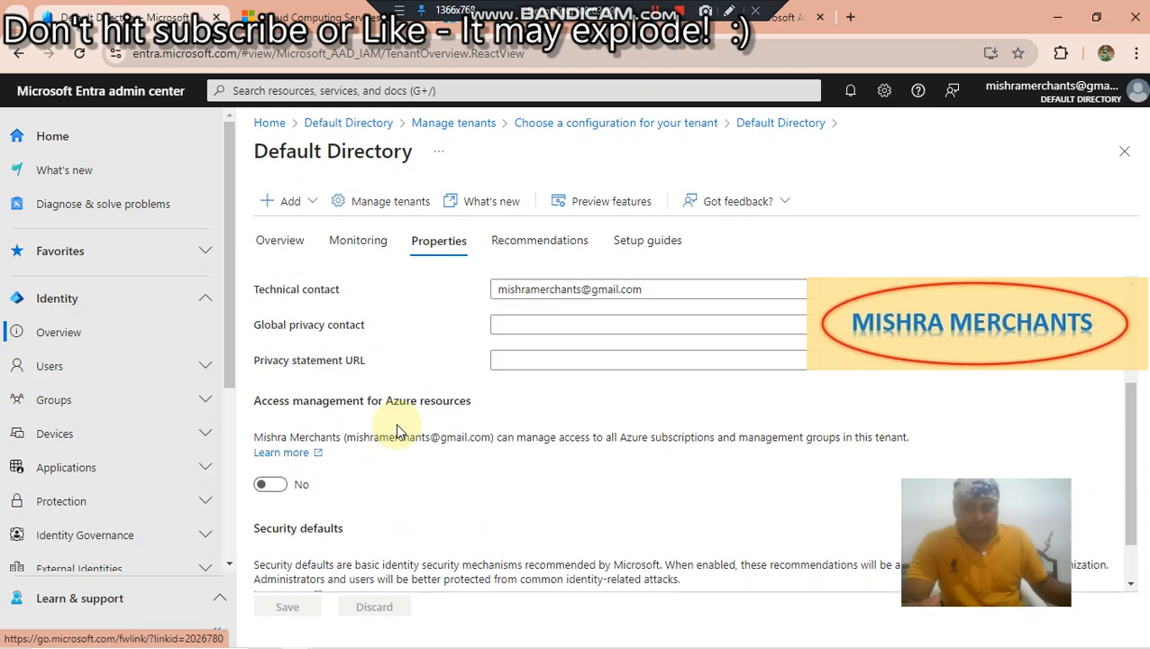
# - Review the tenant's Recommendations page, including the Identity Secure Score card and the recommendations list
pyautogui.click(553, 245)
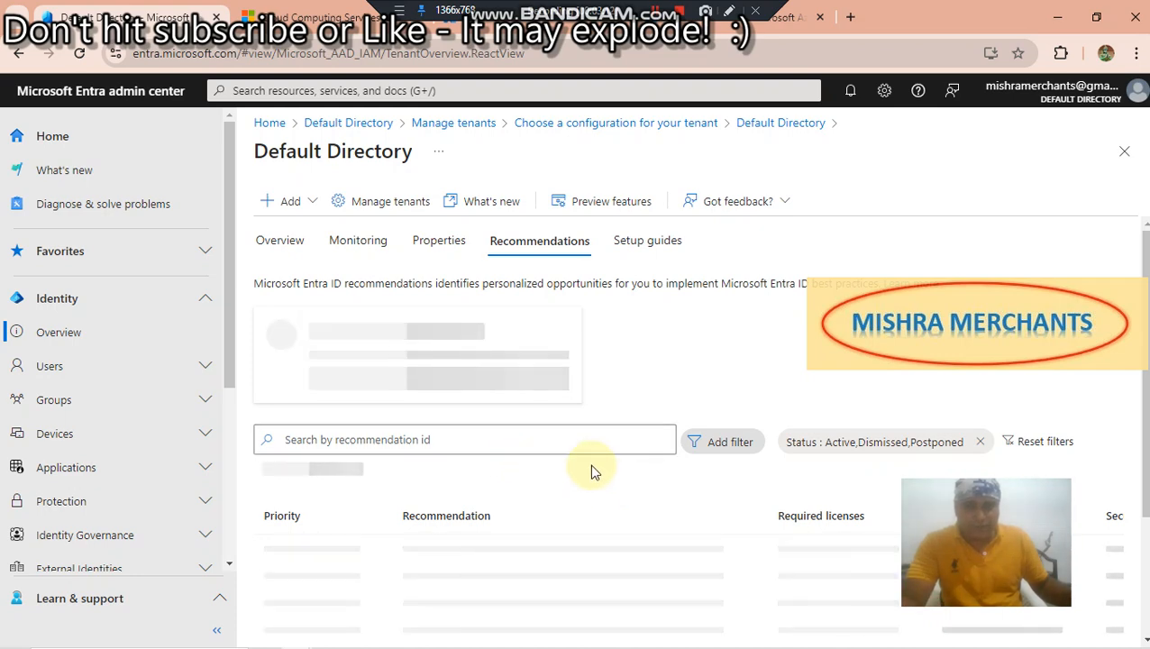
pyautogui.scroll(-3, 594, 465)
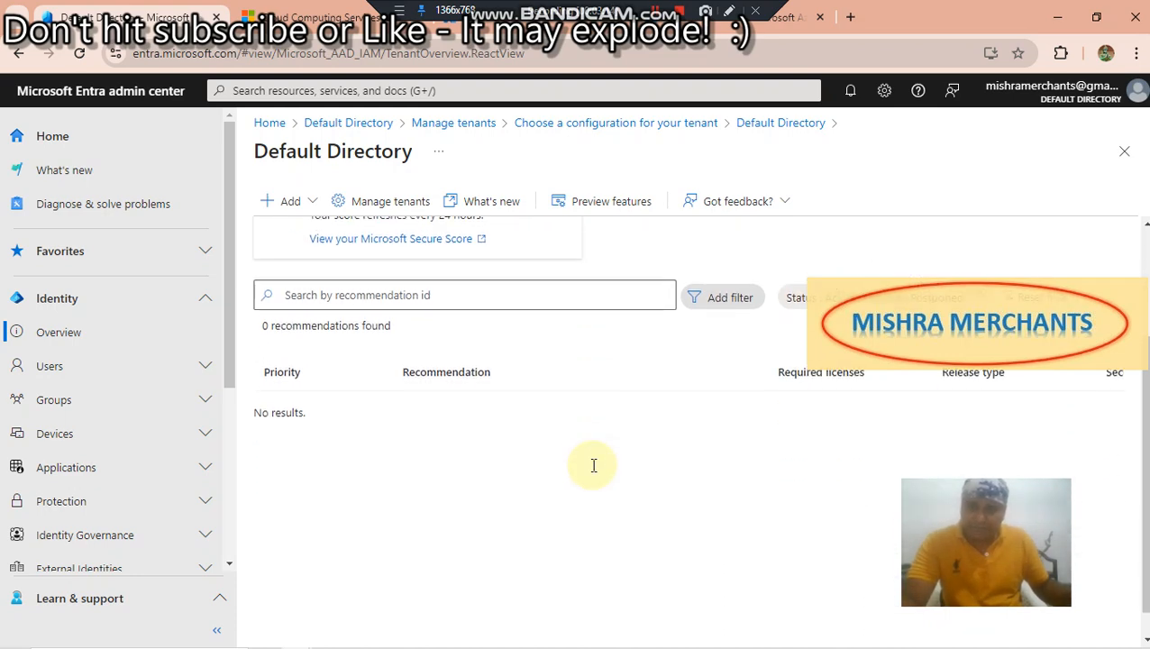
pyautogui.scroll(3, 594, 464)
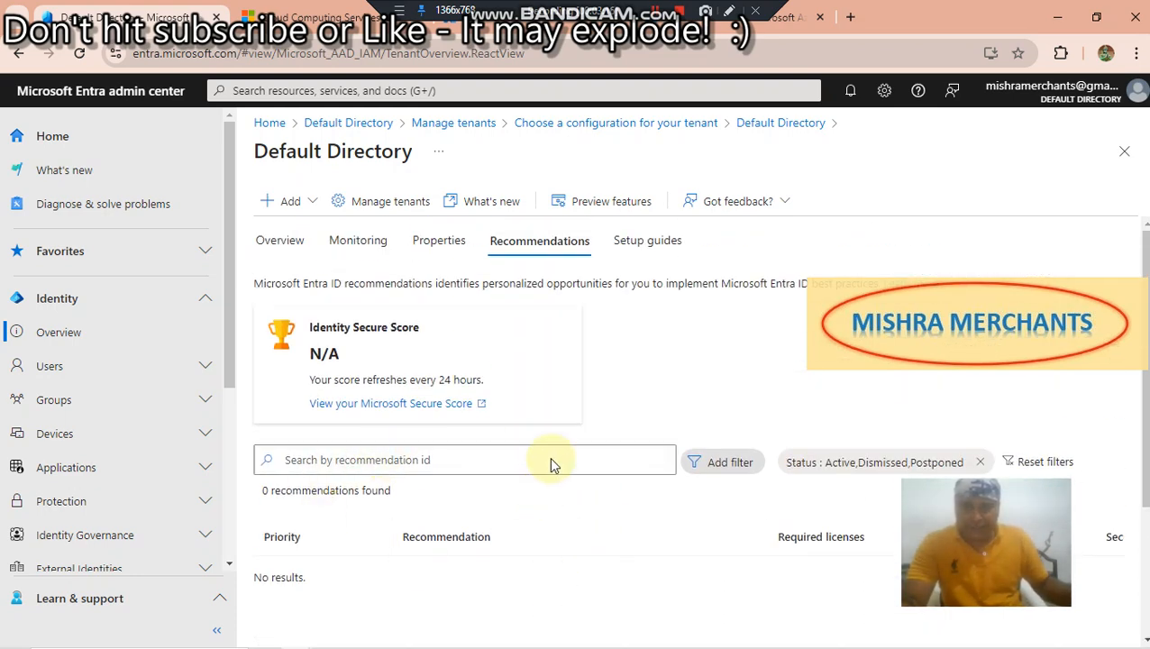
# - Open the tenant's Setup guides and look through the documentation links, Microsoft Entra guides and video tutorials
pyautogui.click(644, 243)
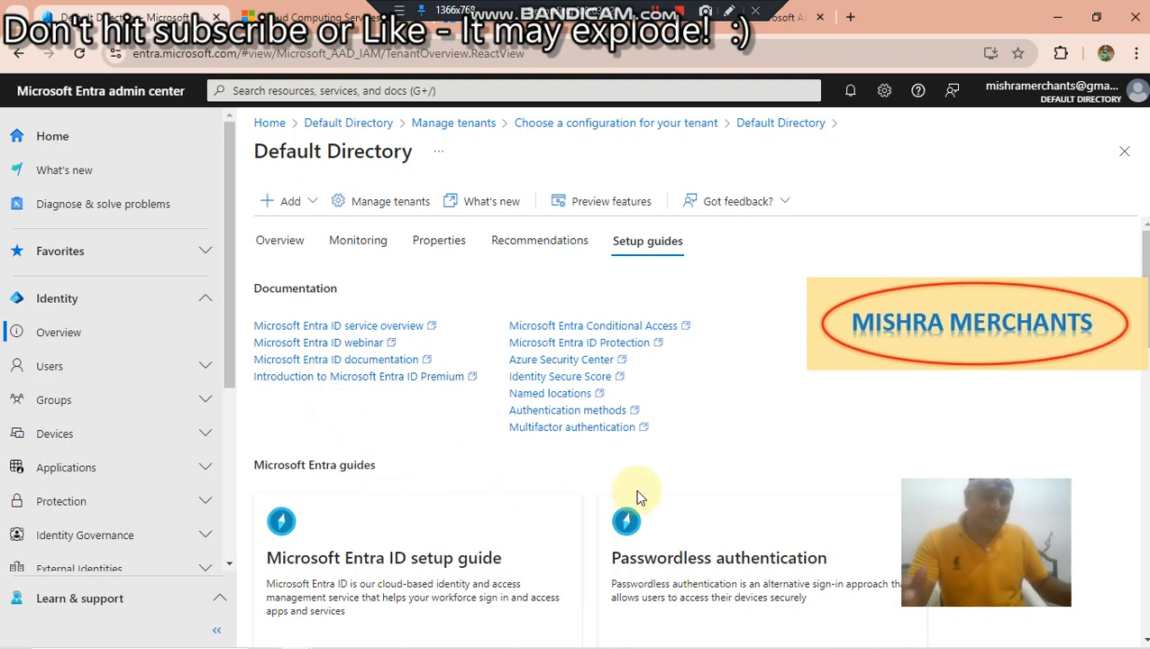
pyautogui.scroll(-2, 649, 495)
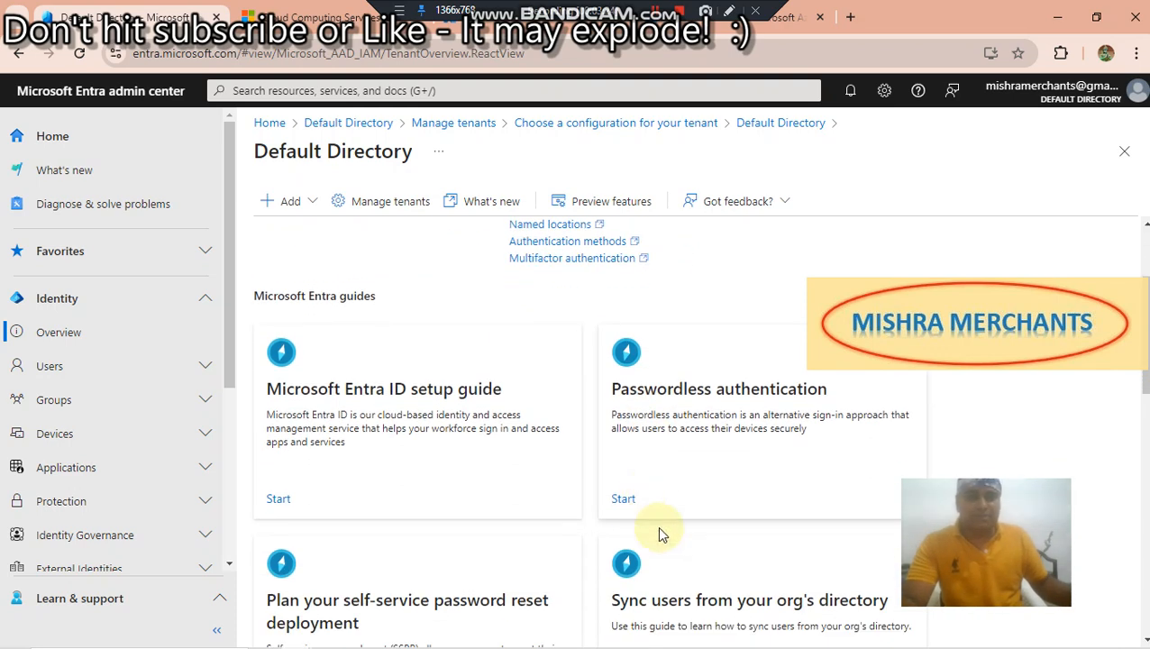
pyautogui.scroll(-1, 682, 554)
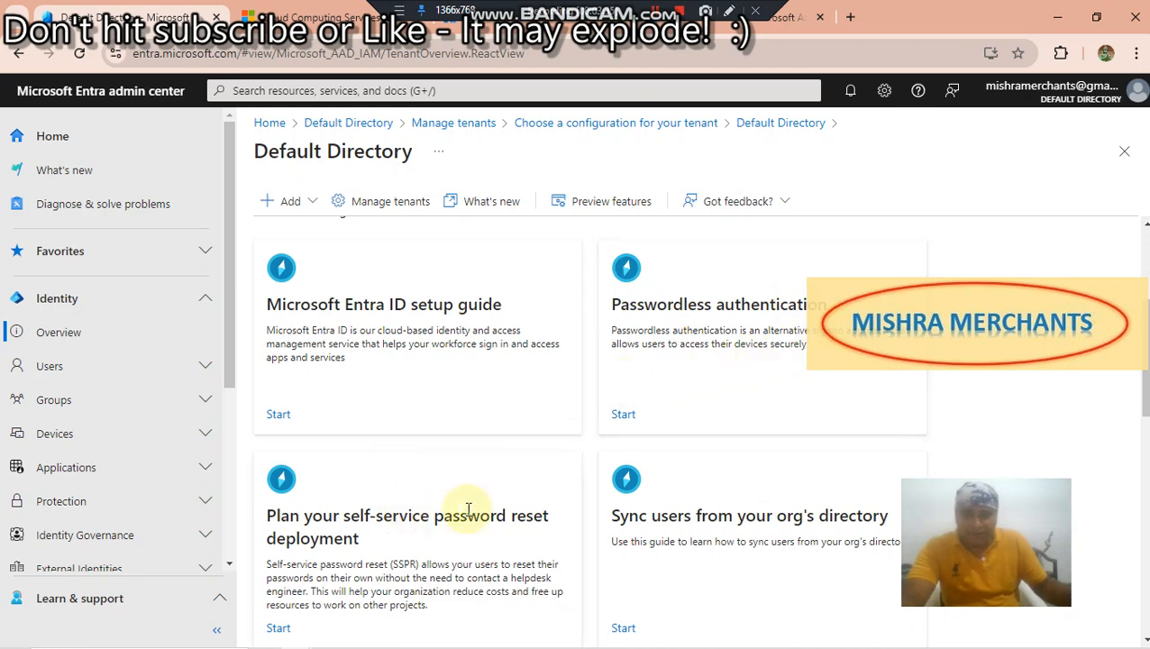
pyautogui.scroll(-2, 486, 496)
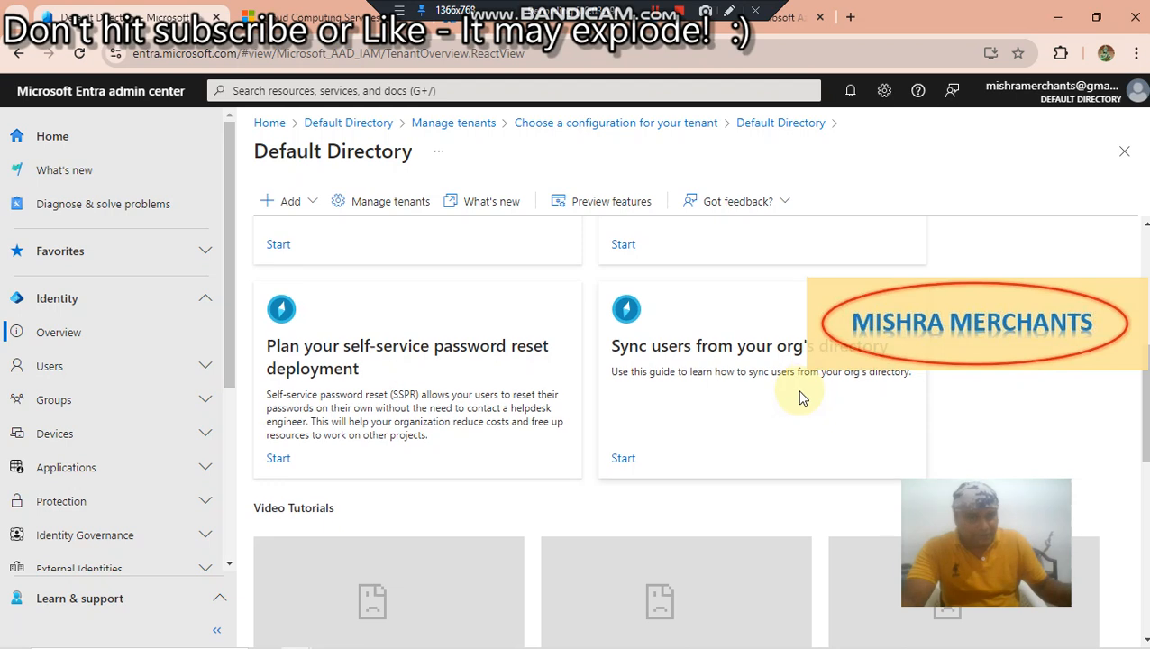
pyautogui.scroll(-3, 800, 395)
pyautogui.scroll(2, 800, 397)
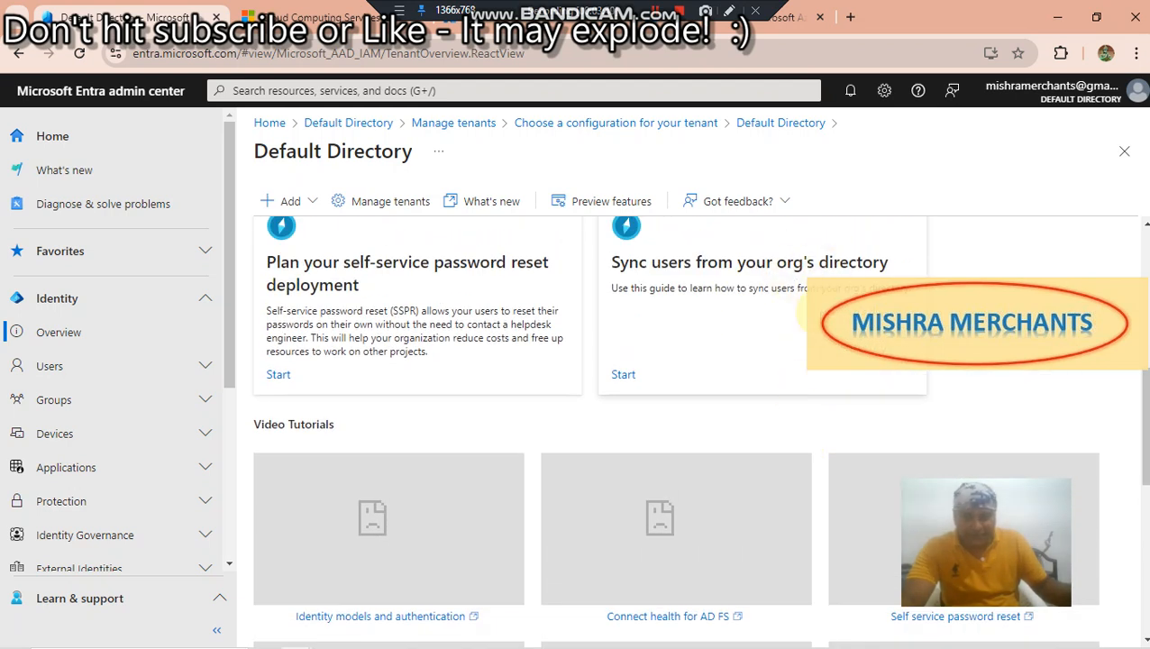
pyautogui.scroll(-1, 656, 489)
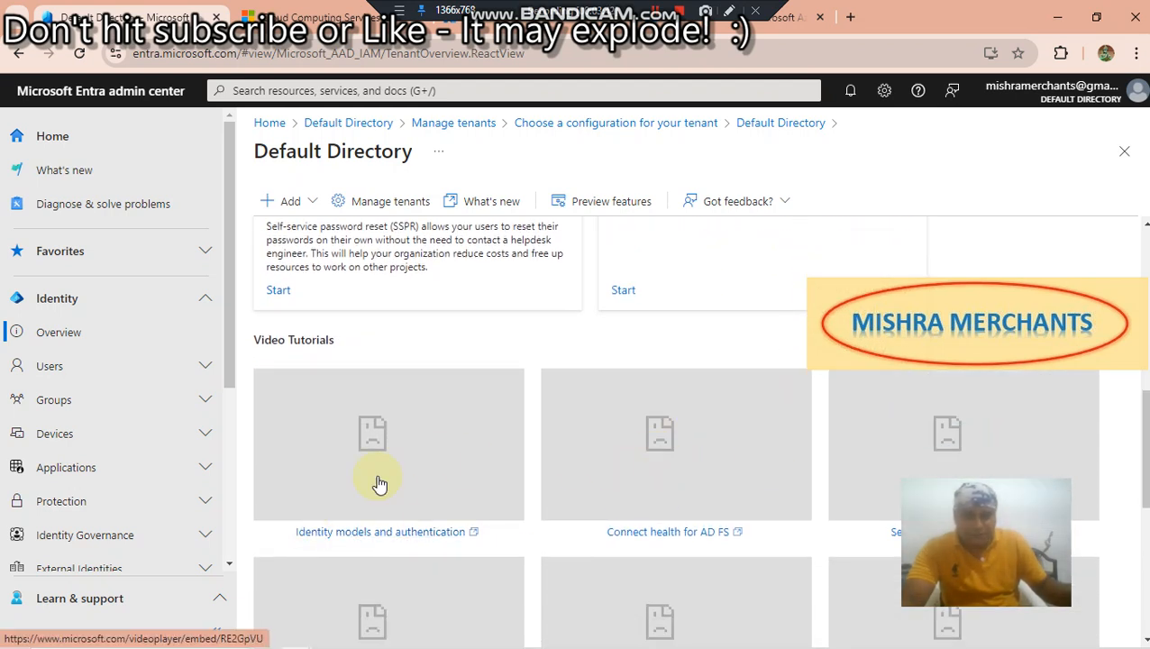
pyautogui.scroll(-5, 728, 513)
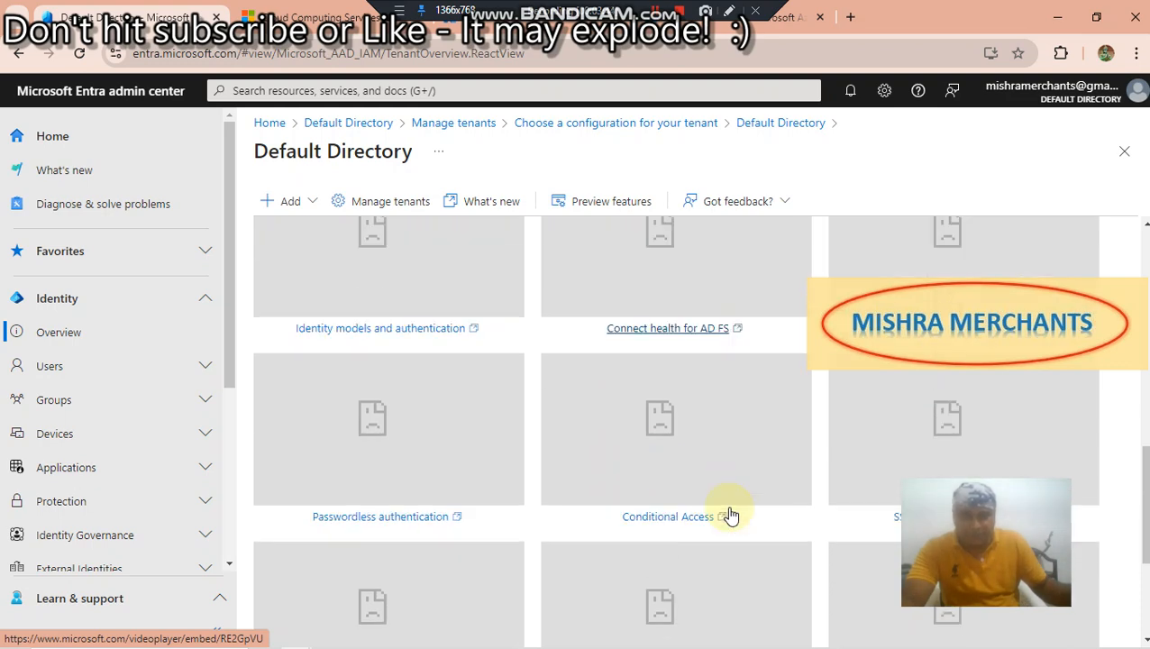
pyautogui.scroll(-1, 731, 514)
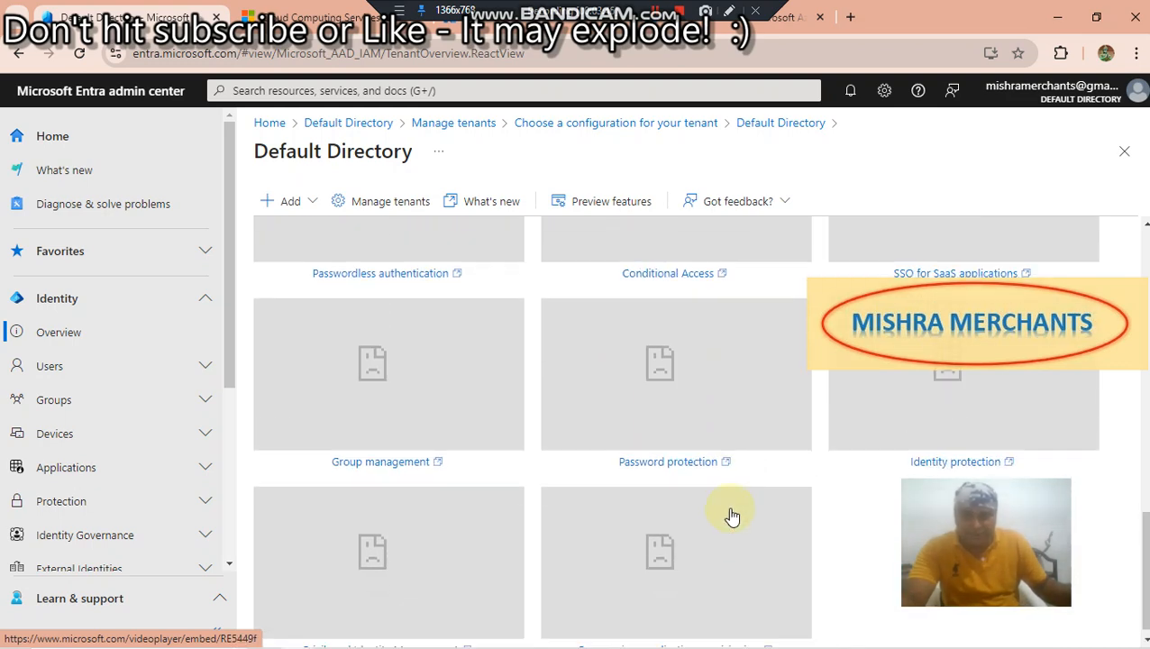
pyautogui.scroll(9, 730, 514)
pyautogui.scroll(1, 731, 515)
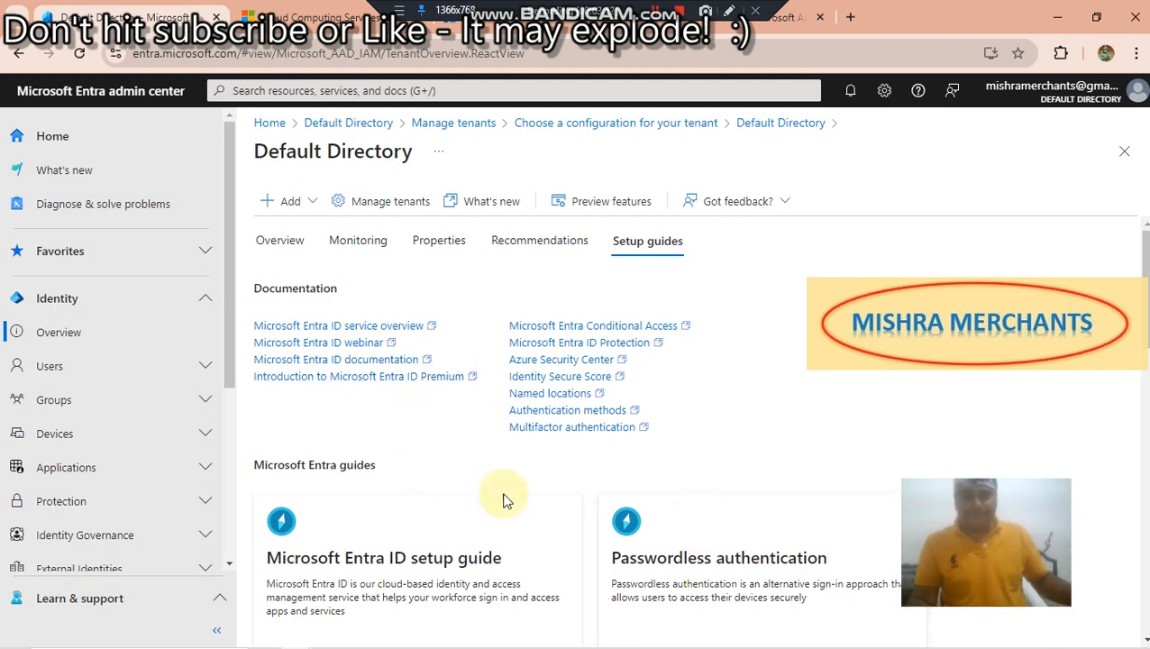
# - Open the Manage tenants page from the Default Directory overview
pyautogui.click(390, 204)
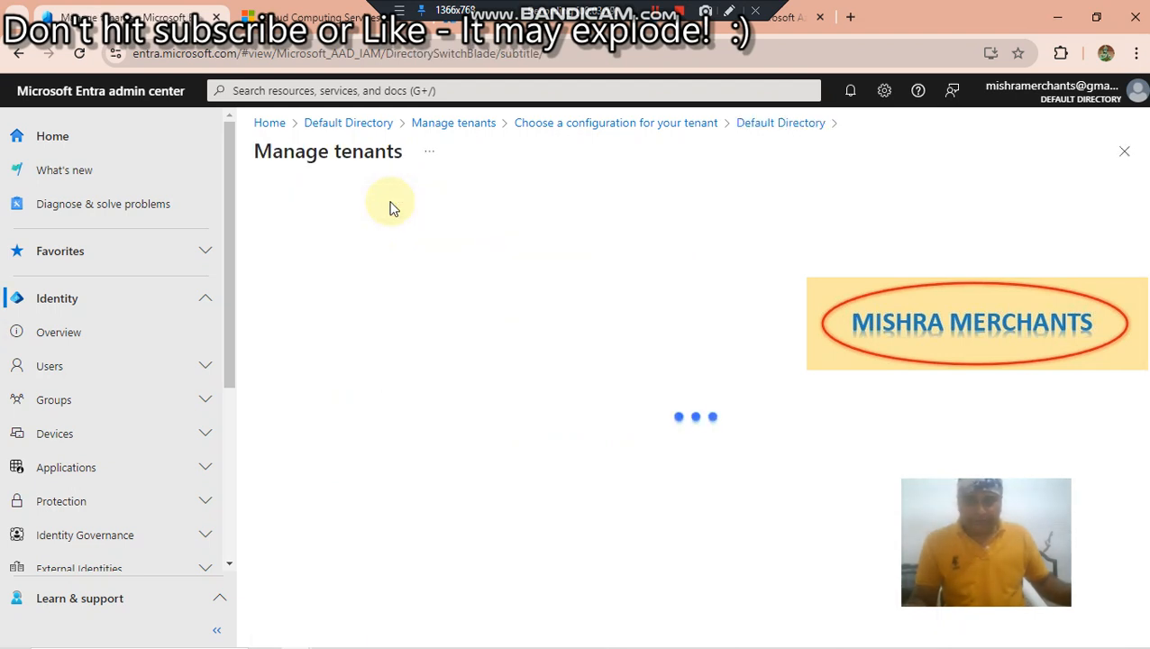